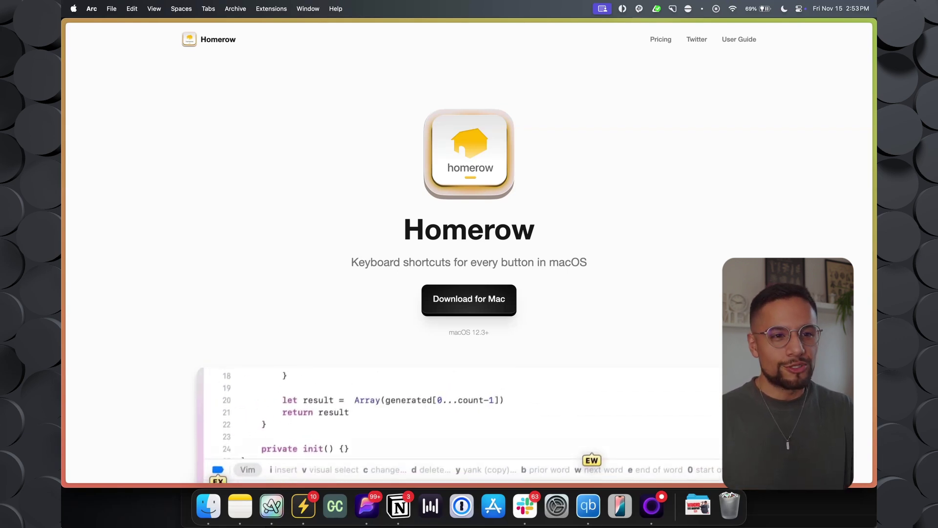
pyautogui.press('super+Tab')
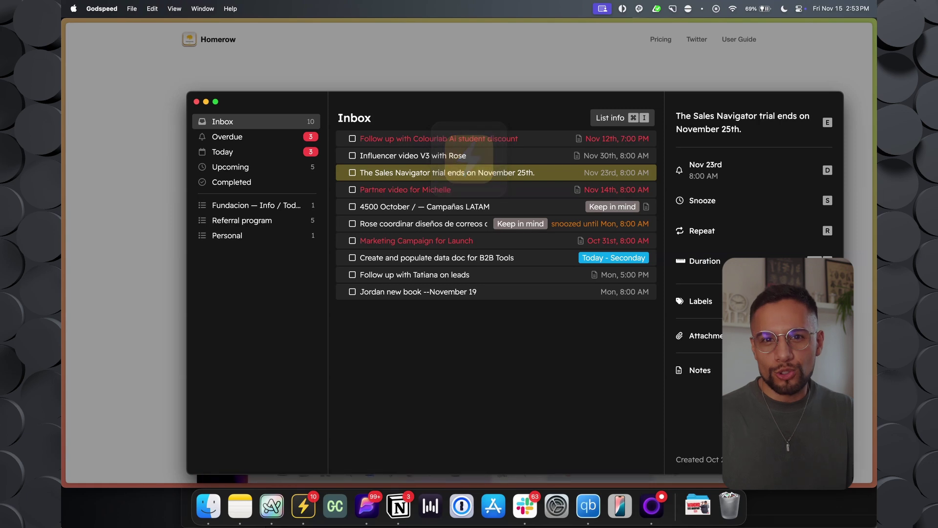
pyautogui.press('super+Tab')
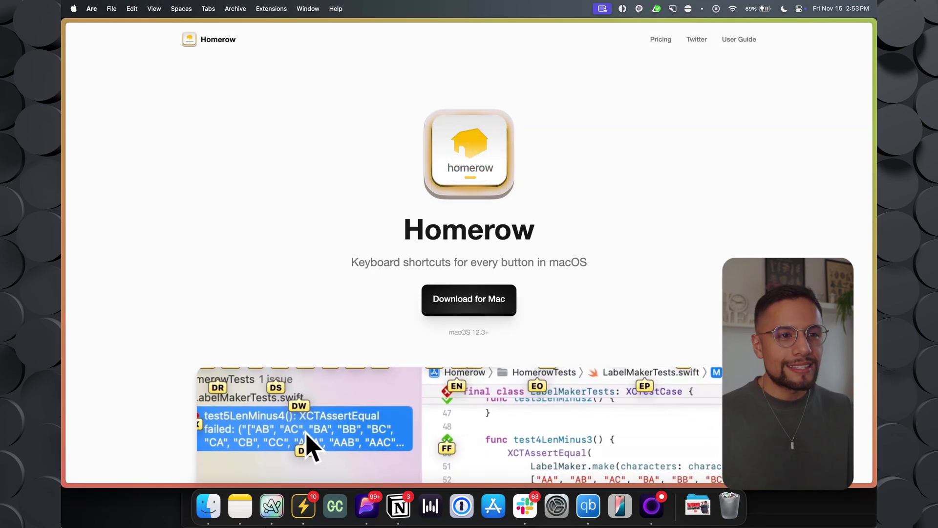
pyautogui.press('super+s')
pyautogui.press('super+a')
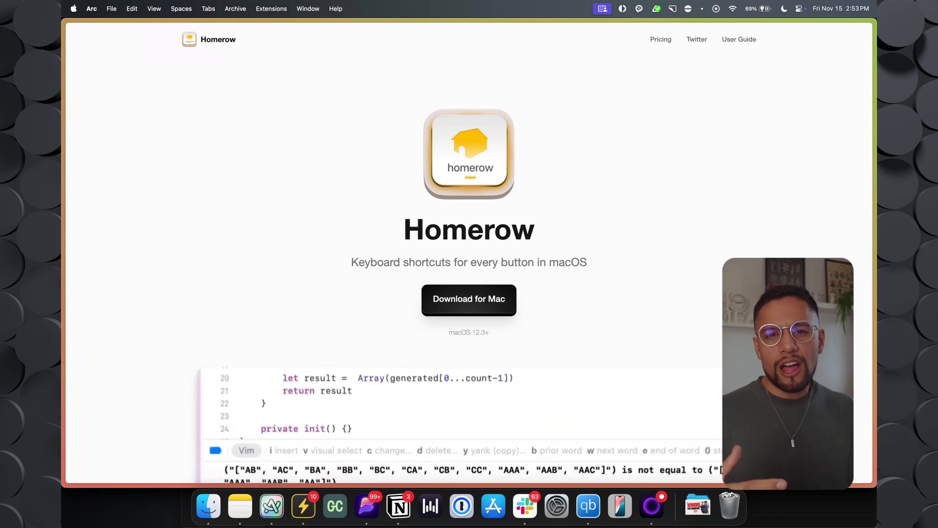
pyautogui.hotkey('alt', 'space')
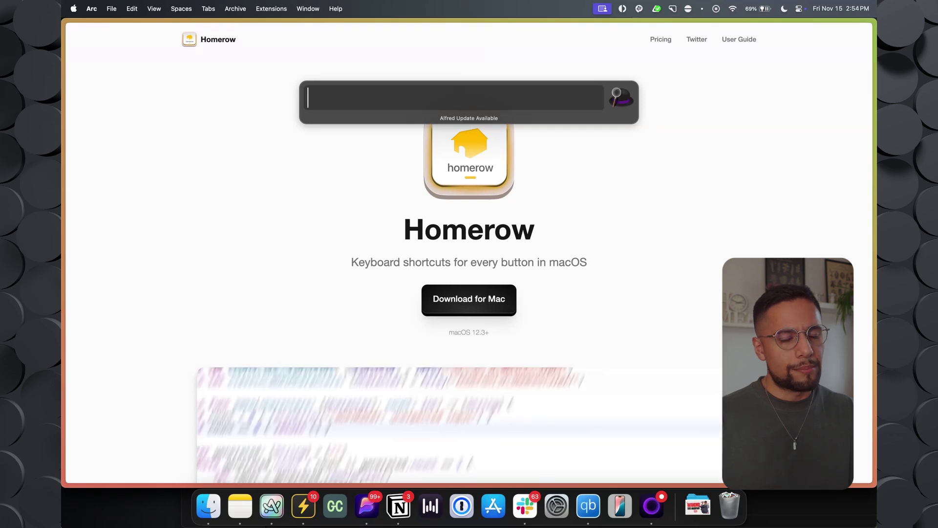
pyautogui.press('Escape')
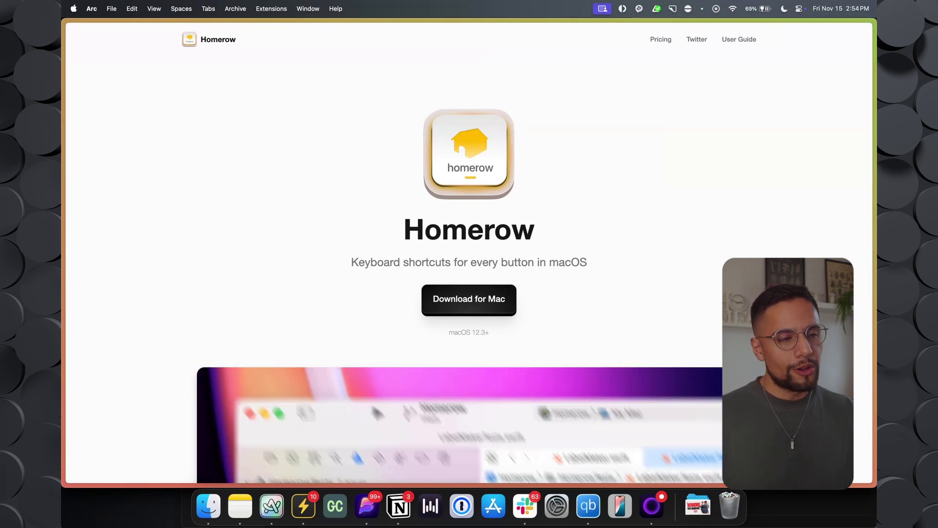
# Step: Show the browser sidebar and open the first pinned Gmail inbox through its Homerow label DE
pyautogui.press('super+s')
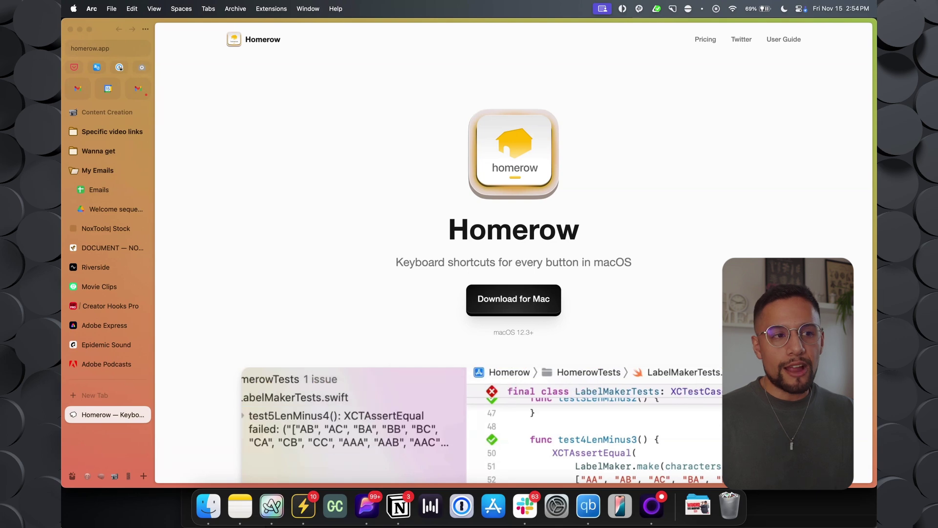
pyautogui.press('super+shift+space')
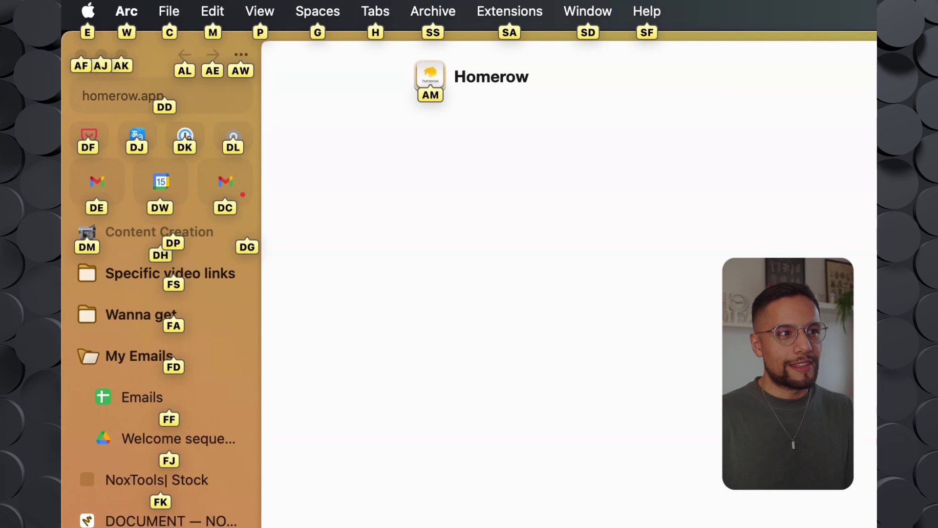
pyautogui.press('d')
pyautogui.press('e')
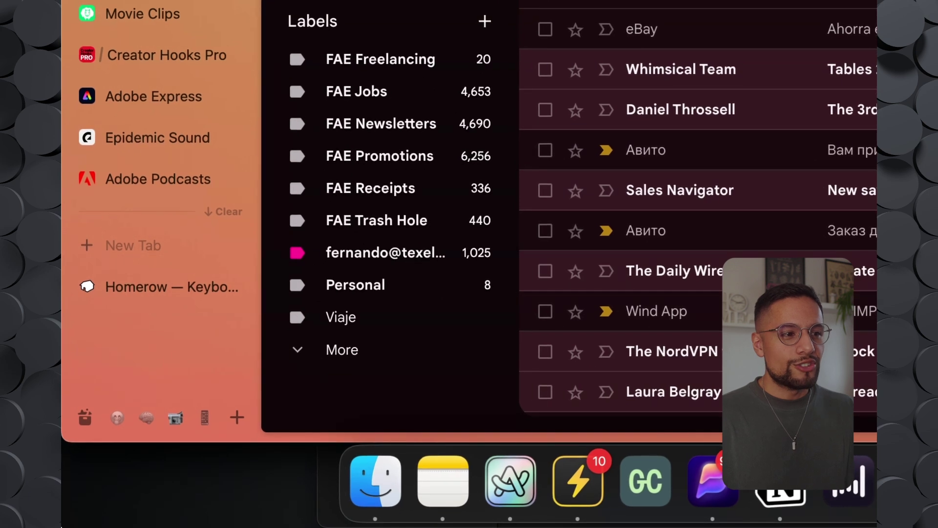
# Step: Return to the Homerow website tab in the sidebar by using its Homerow label
pyautogui.press('super+shift+space')
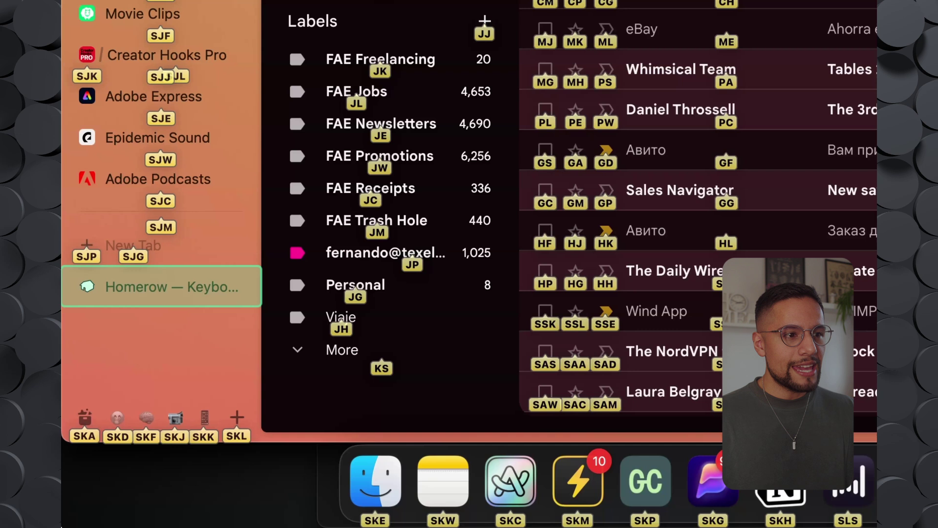
pyautogui.press('s')
pyautogui.press('j')
pyautogui.press('h')
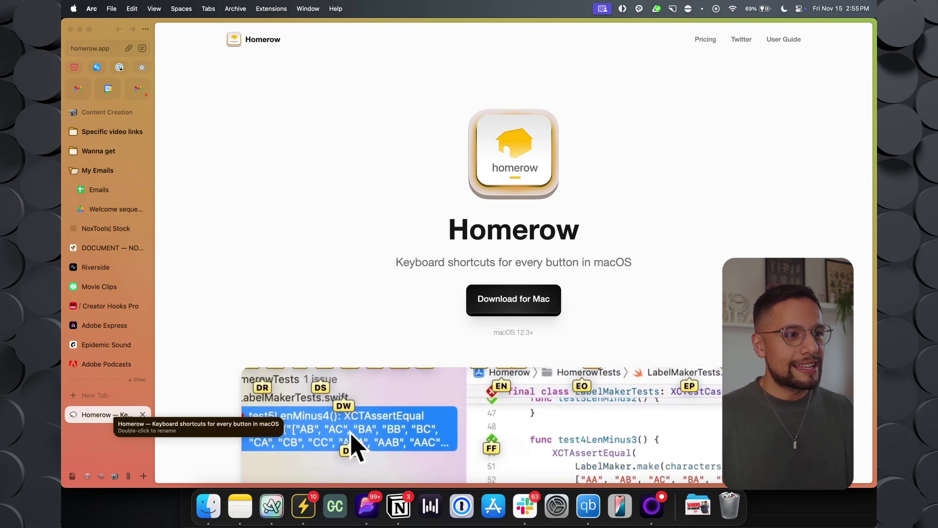
# Step: Open the Adobe Express tab and go to its home page through the logo, using Homerow labels JS and DS
pyautogui.press('super+shift+space')
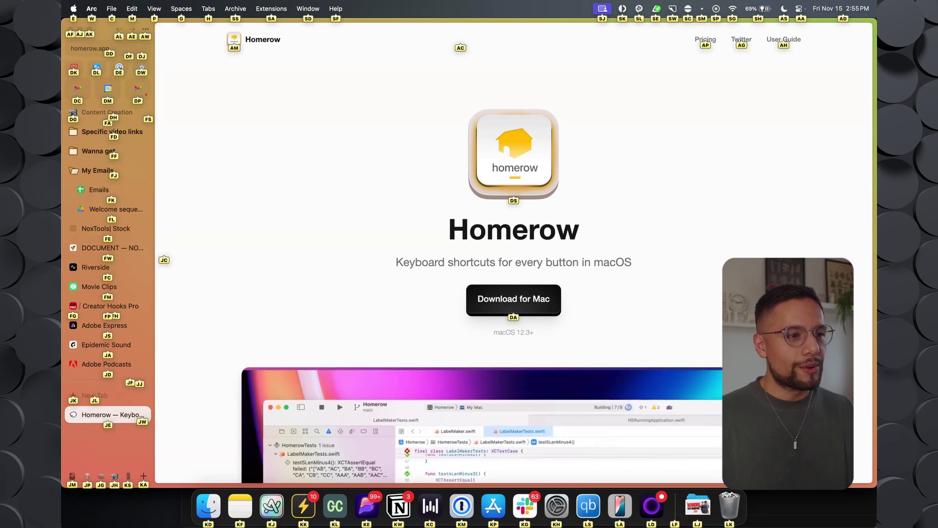
pyautogui.press('j')
pyautogui.press('s')
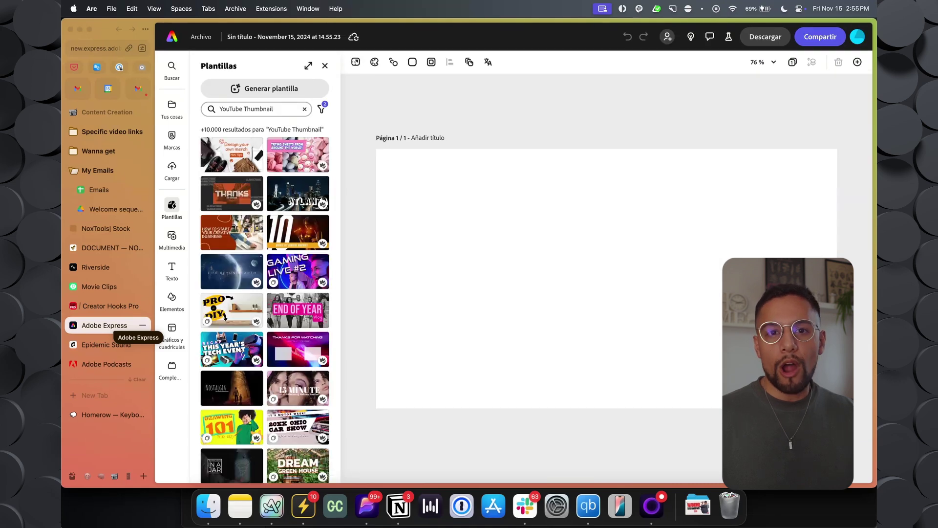
pyautogui.press('f')
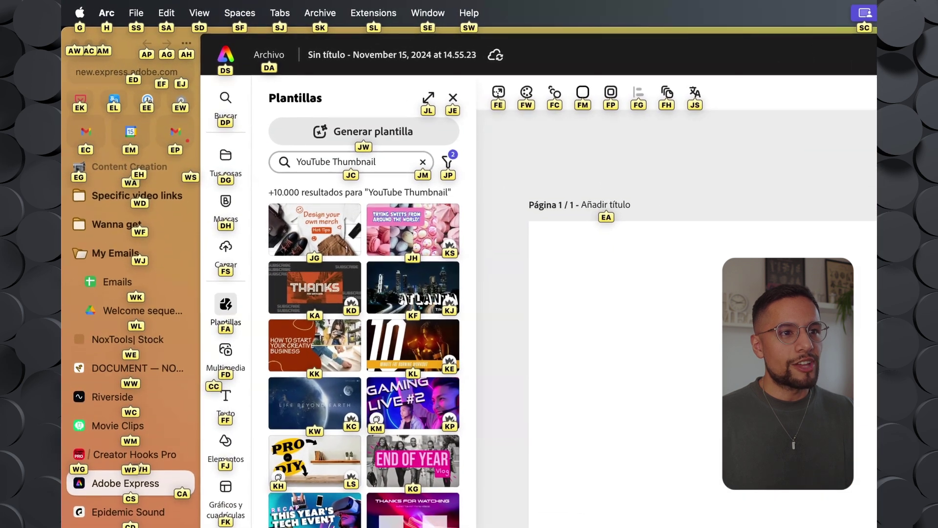
pyautogui.press('d')
pyautogui.press('s')
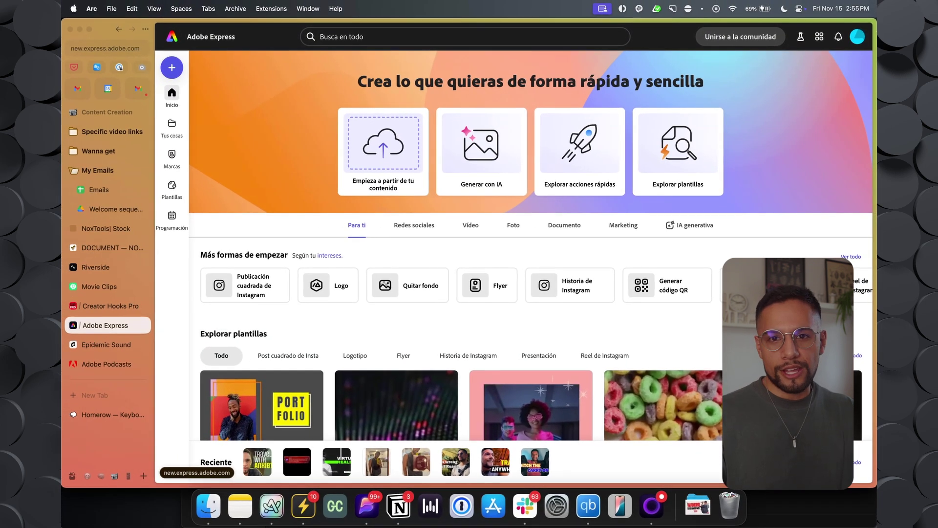
# Step: Target the main Adobe Express content area in Homerow's scroll mode and browse the template gallery down and back to the page start
pyautogui.press('shift+super+space')
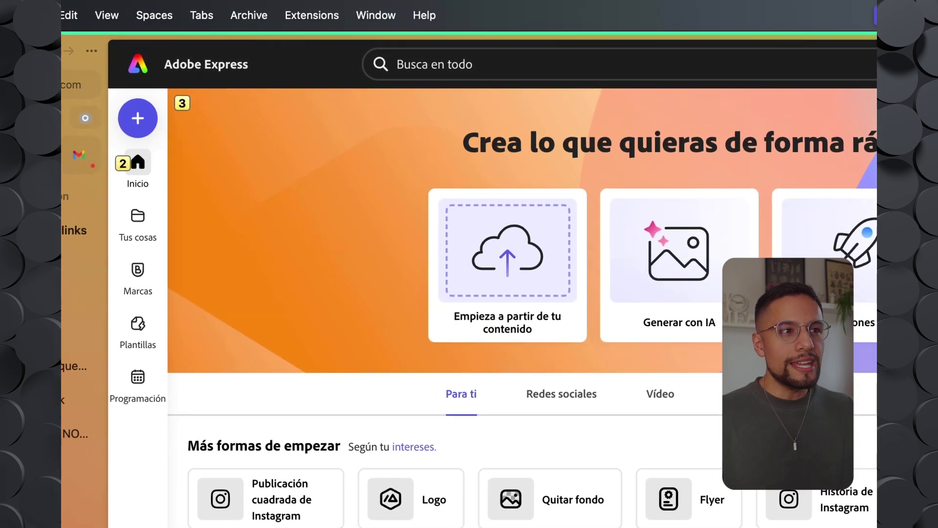
pyautogui.press('3')
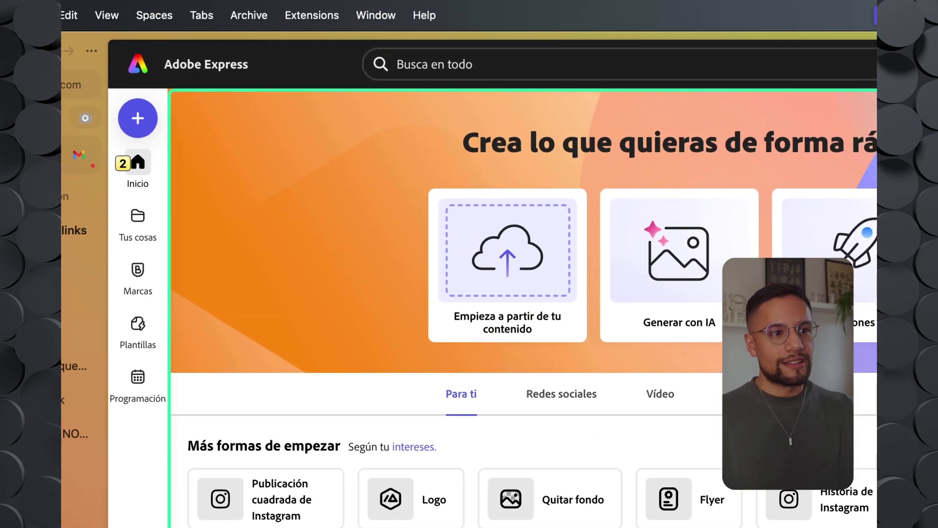
pyautogui.press('j')
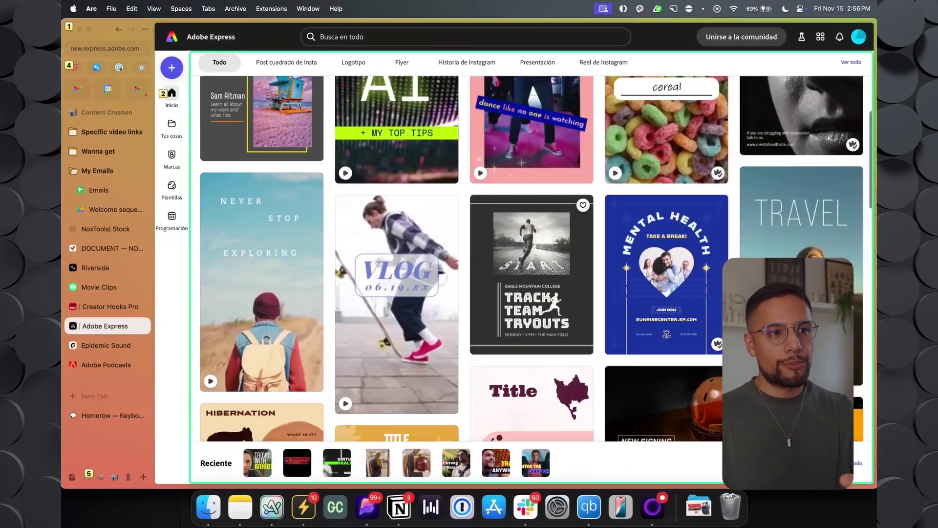
pyautogui.scroll(-15, 530, 258)
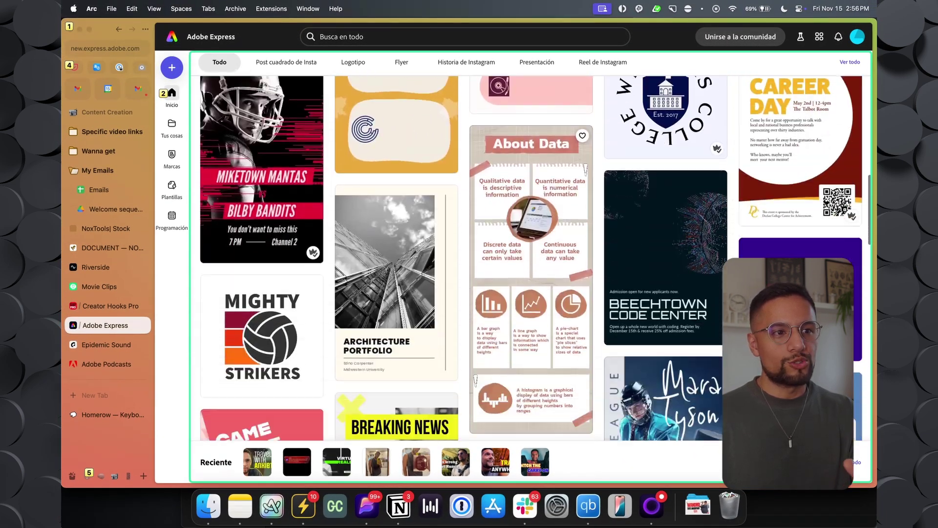
pyautogui.scroll(15, 530, 258)
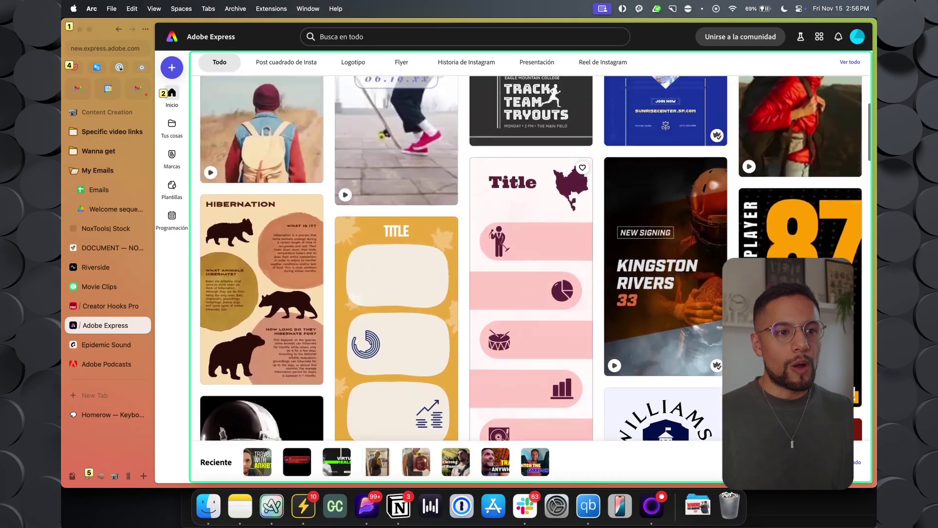
pyautogui.scroll(5, 531, 258)
pyautogui.scroll(-15, 531, 258)
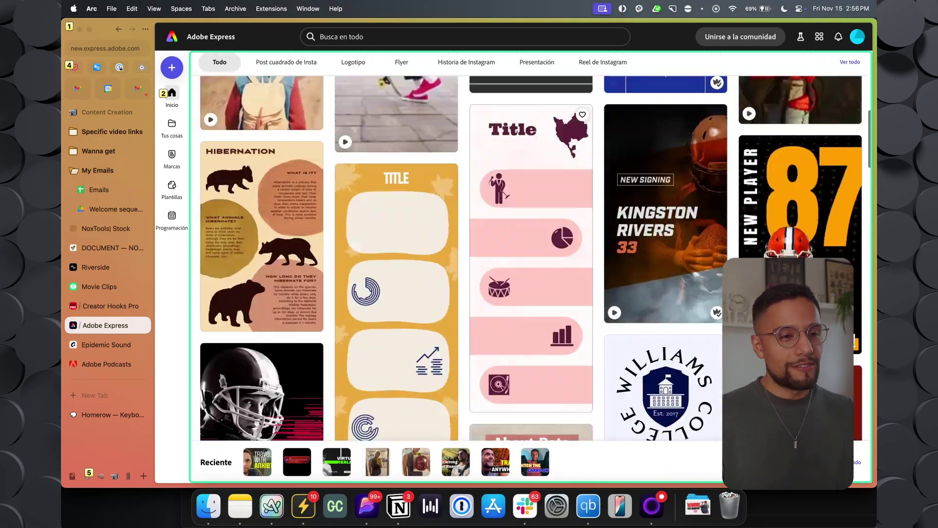
pyautogui.scroll(-5, 531, 259)
pyautogui.scroll(15, 530, 258)
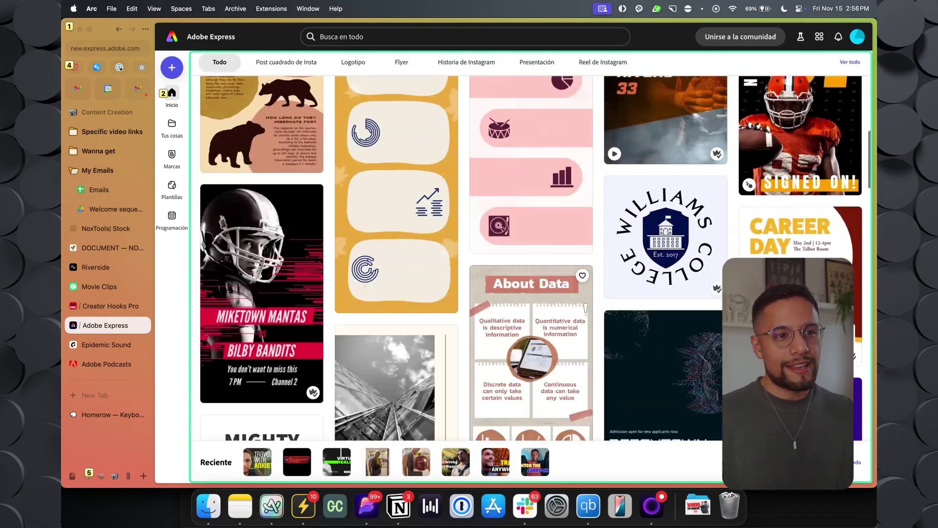
pyautogui.scroll(10, 530, 258)
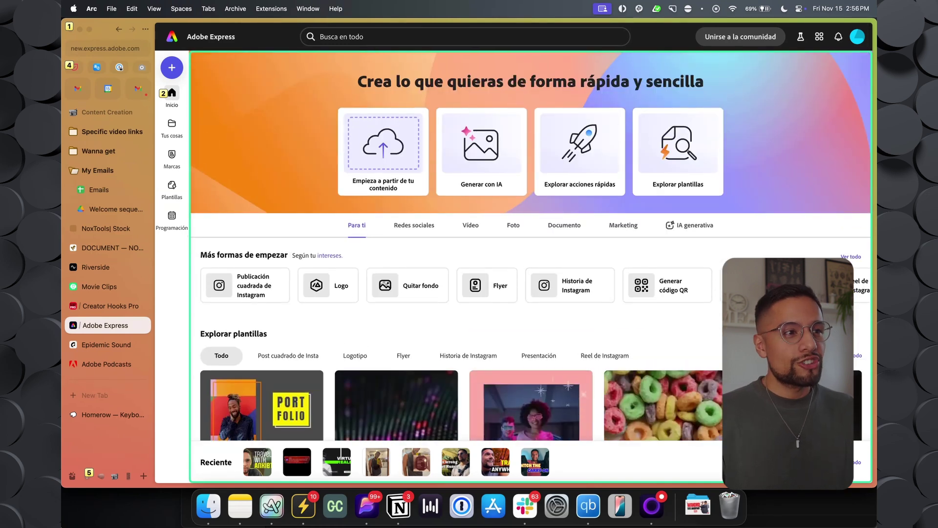
# Step: Switch Homerow's scroll target to area 4, the browser sidebar, and try scrolling its tab list both ways
pyautogui.press('4')
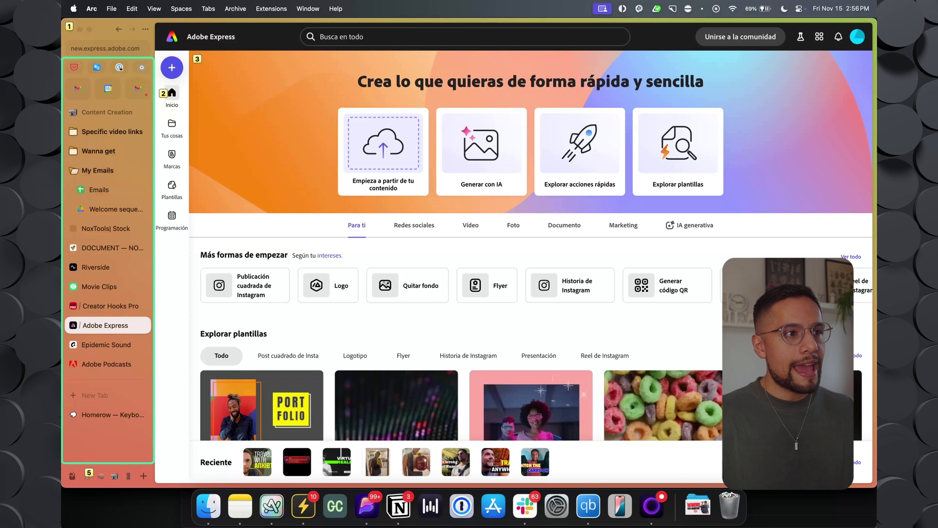
pyautogui.press('j')
pyautogui.press('k')
pyautogui.press('j')
pyautogui.press('k')
pyautogui.press('j')
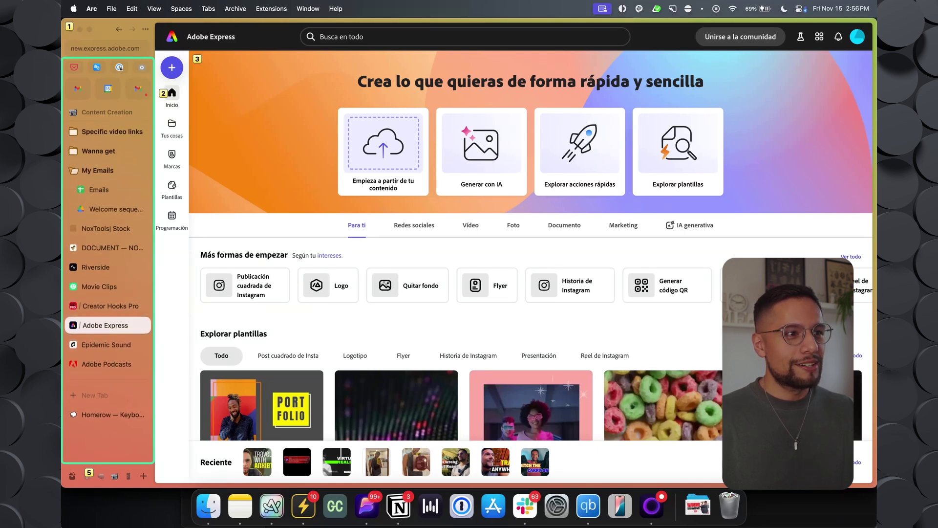
pyautogui.press('k')
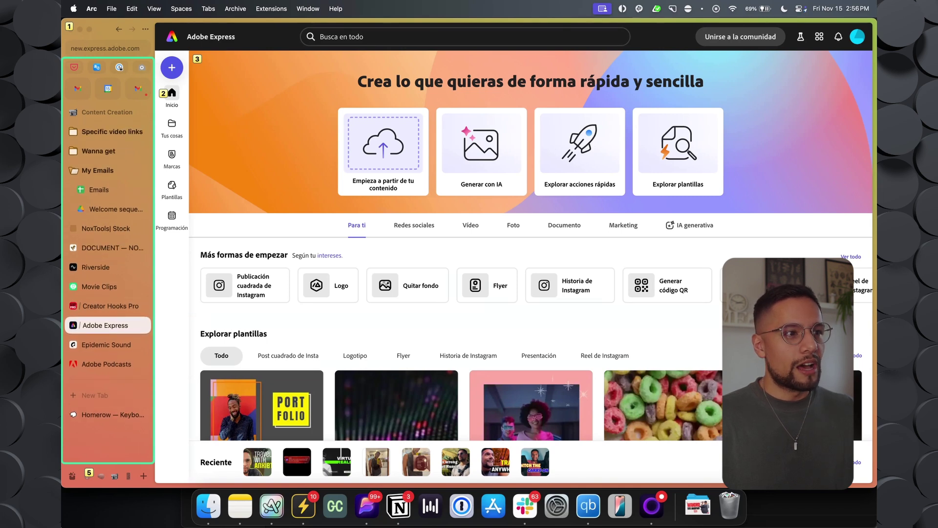
# Step: Expand the "Wanna get" folder in the browser sidebar through its Homerow label
pyautogui.press('super+shift+space')
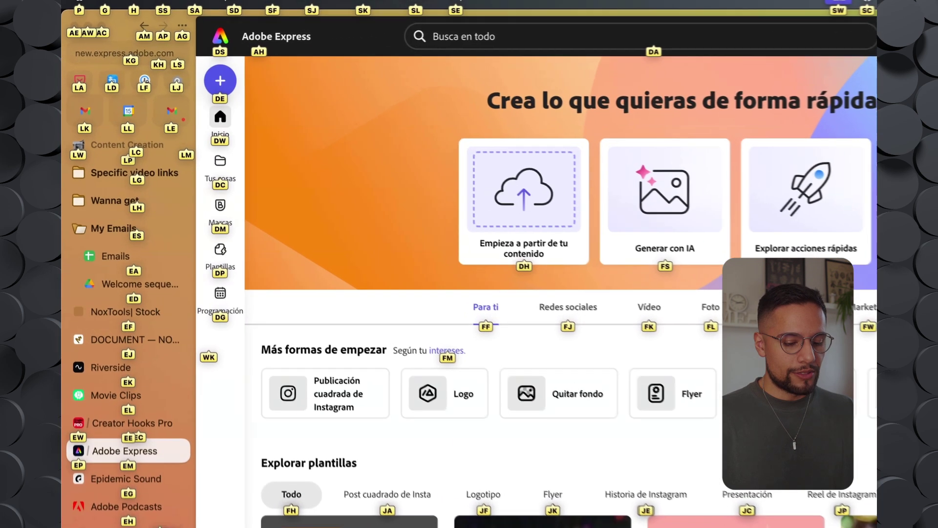
pyautogui.press('Return')
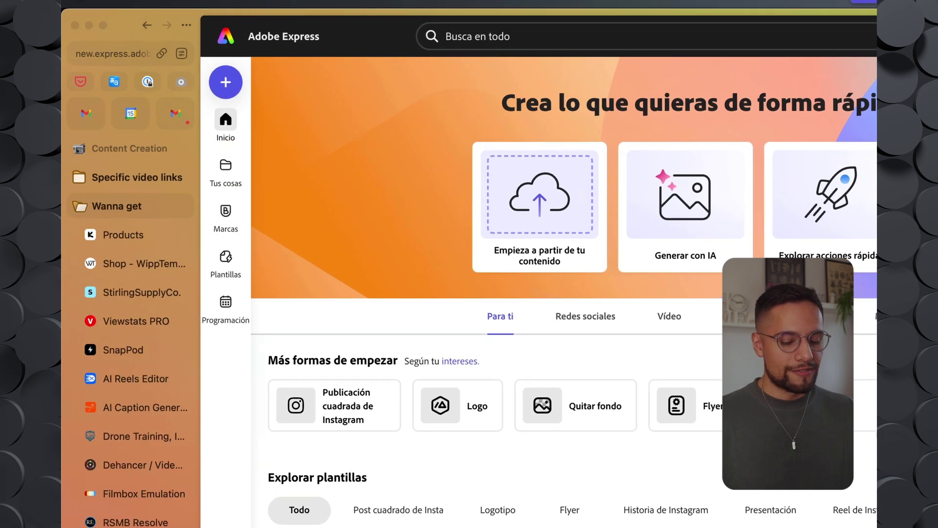
pyautogui.press('super+shift+space')
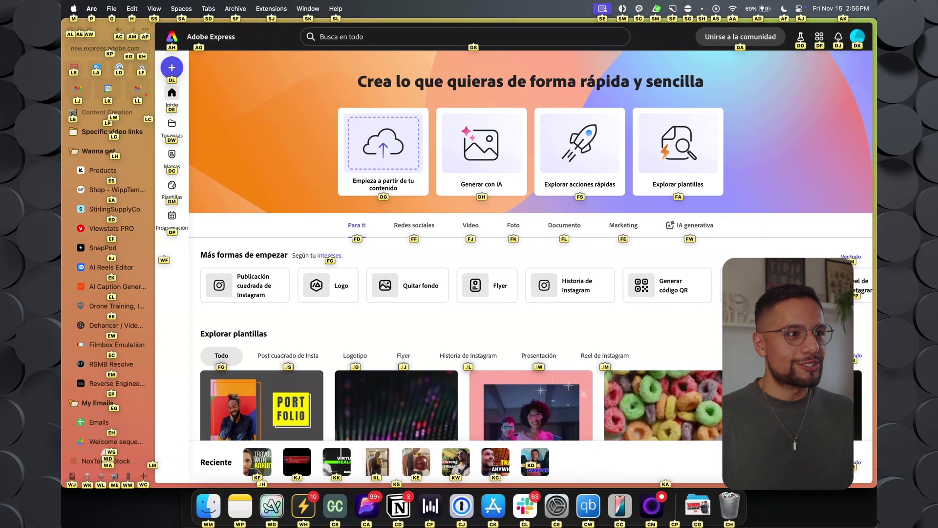
pyautogui.press('Escape')
# Step: Scroll the sidebar's tab list to its beginning and end in Homerow's scroll mode, and scroll down the Adobe Express template gallery
pyautogui.press('super+shift+j')
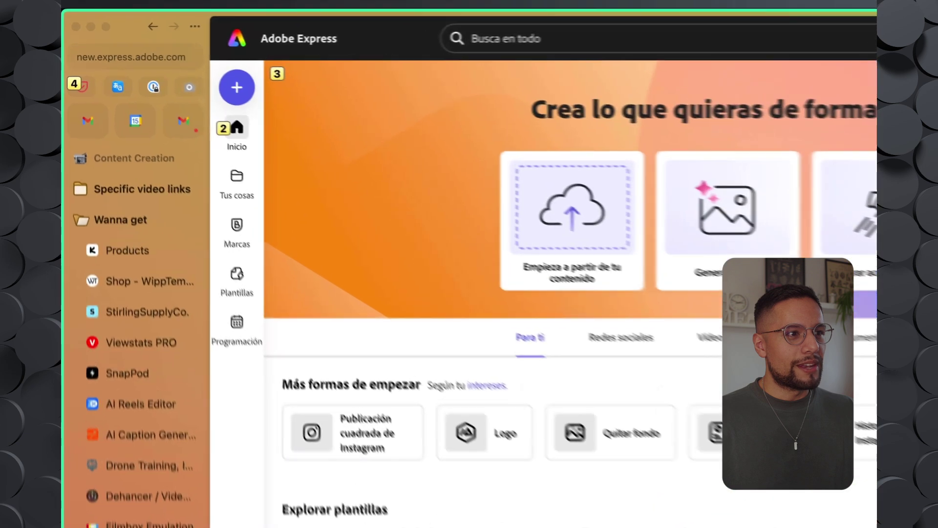
pyautogui.press('j')
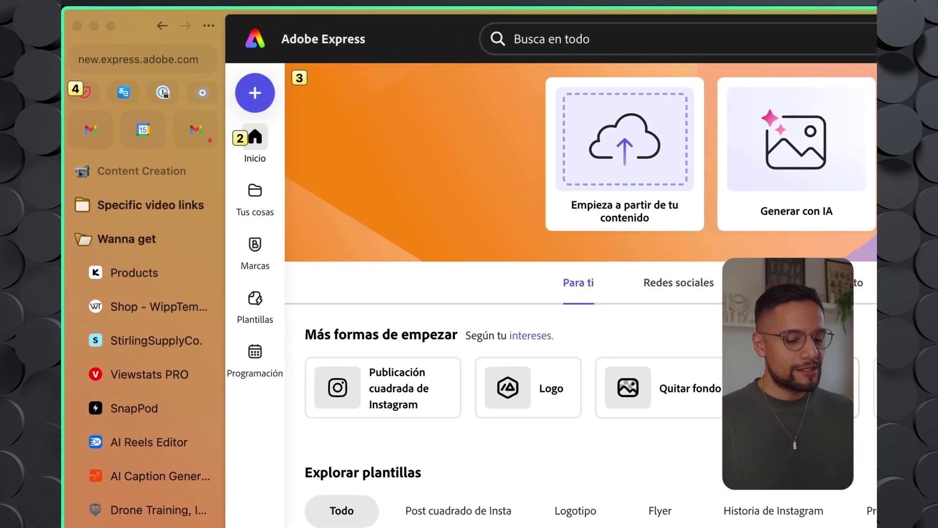
pyautogui.scroll(-10, 145, 342)
pyautogui.press('g')
pyautogui.press('g')
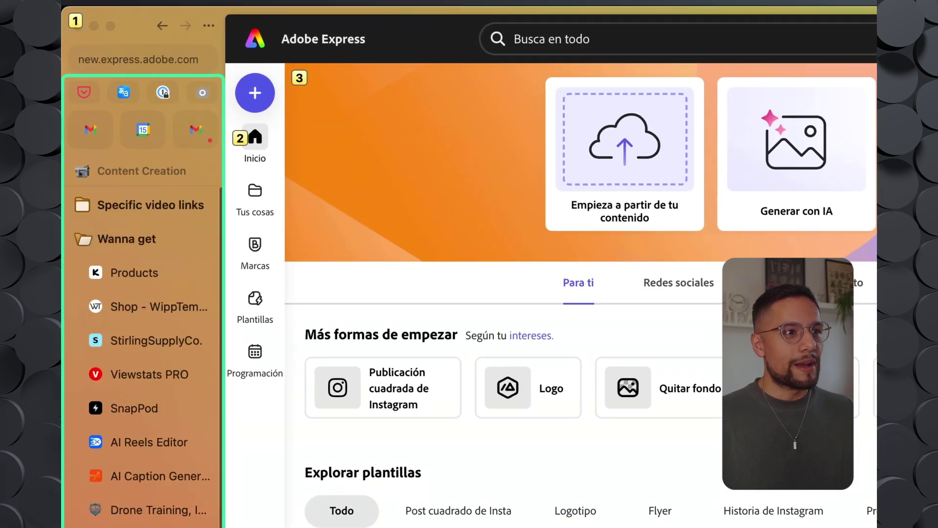
pyautogui.hotkey('shift', 'g')
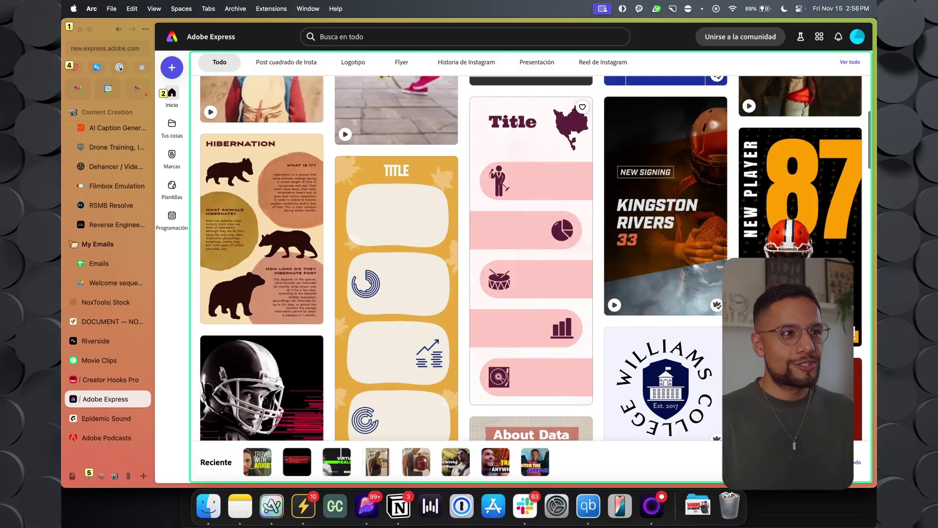
pyautogui.scroll(-3, 532, 274)
pyautogui.scroll(-2, 531, 293)
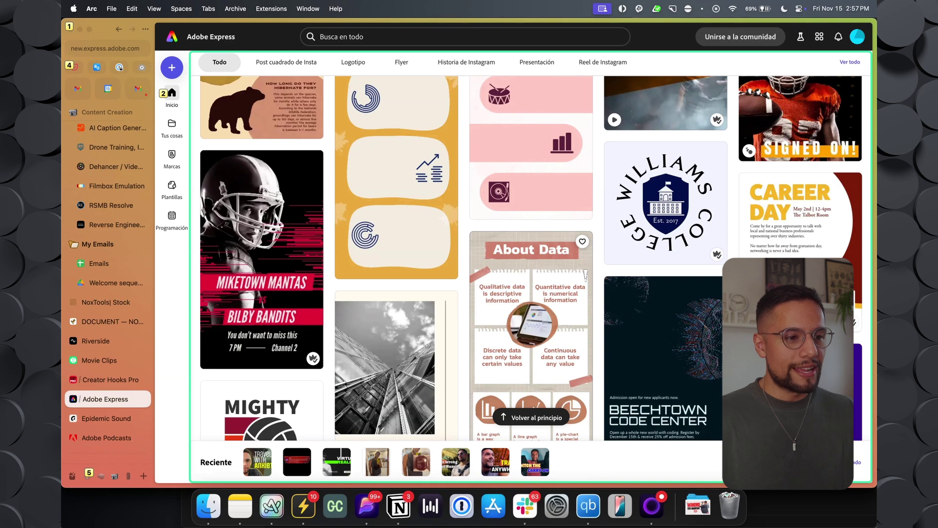
# Step: Switch to Notes through its Homerow label and scroll the note list, area 3, up to the pinned notes
pyautogui.press('super+shift+space')
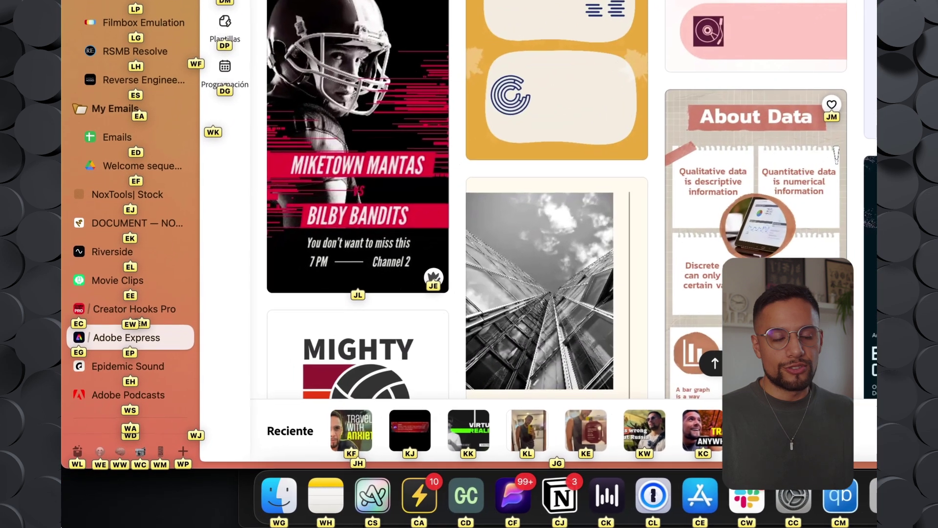
pyautogui.press('Return')
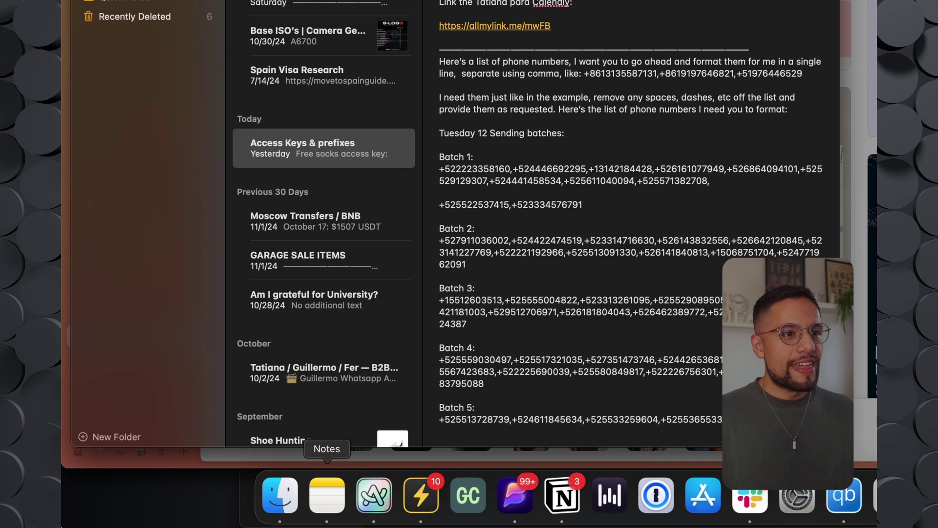
pyautogui.press('super+shift+j')
pyautogui.press('3')
pyautogui.press('j')
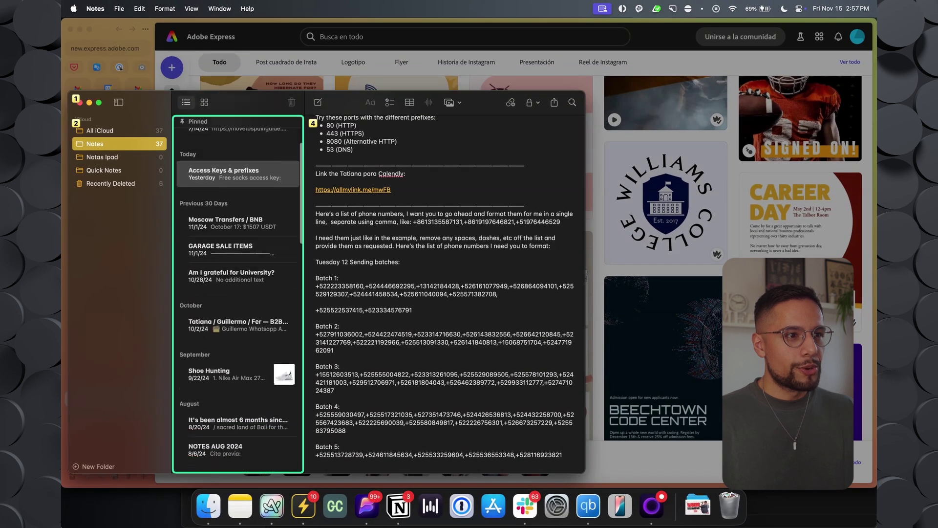
pyautogui.press('k')
pyautogui.press('k')
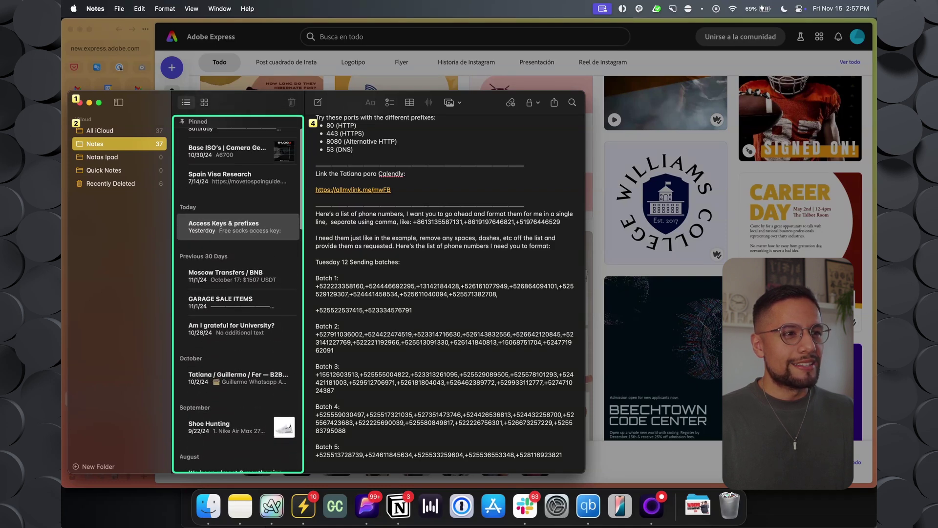
pyautogui.press('j')
pyautogui.press('k')
pyautogui.press('j')
pyautogui.press('k')
pyautogui.press('j')
pyautogui.press('k')
# Step: Open the pinned "SHORT IDEAS" note through its Homerow label and switch back to the Arc browser
pyautogui.press('super+shift+space')
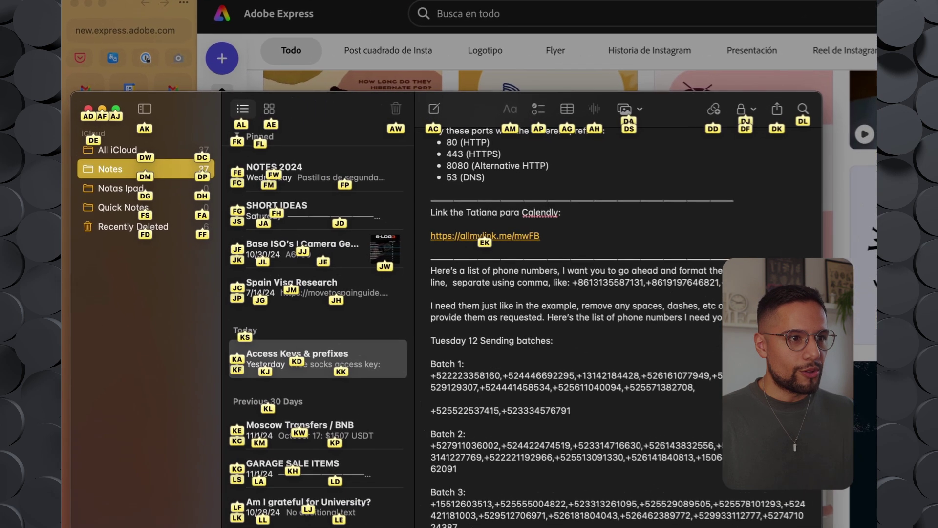
pyautogui.press('f')
pyautogui.press('g')
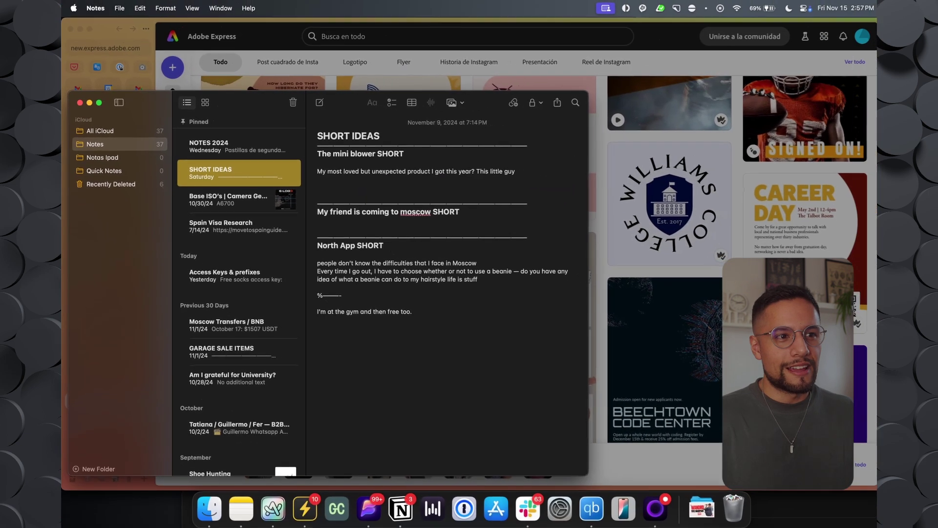
pyautogui.press('super+a')
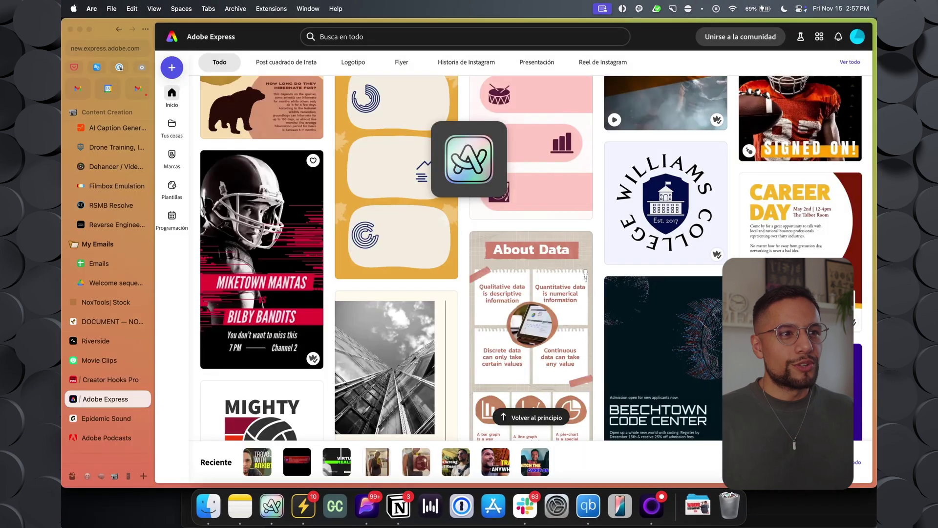